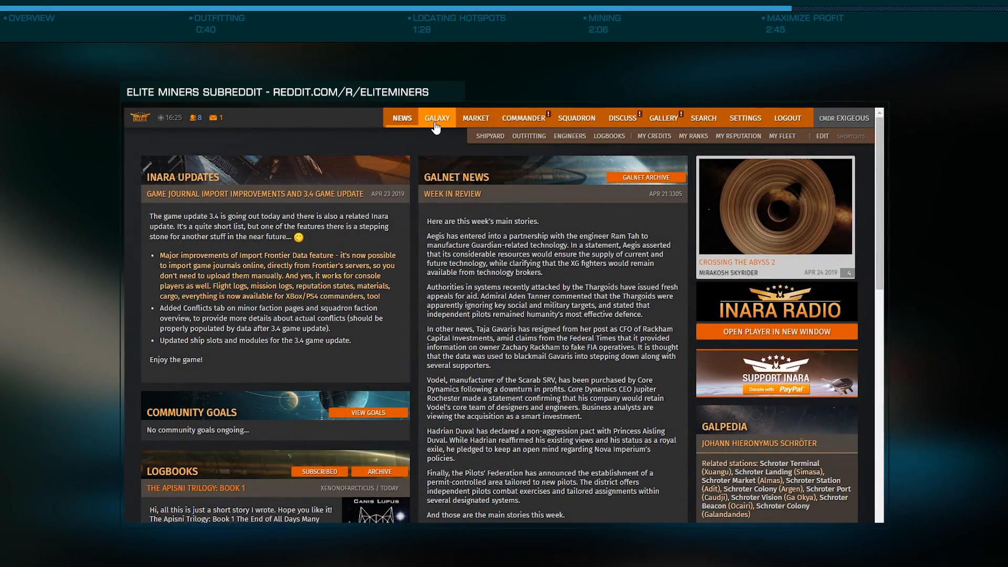
# - Navigate from Galaxy to Commodities and bring up the Painite commodity page
pyautogui.click(436, 119)
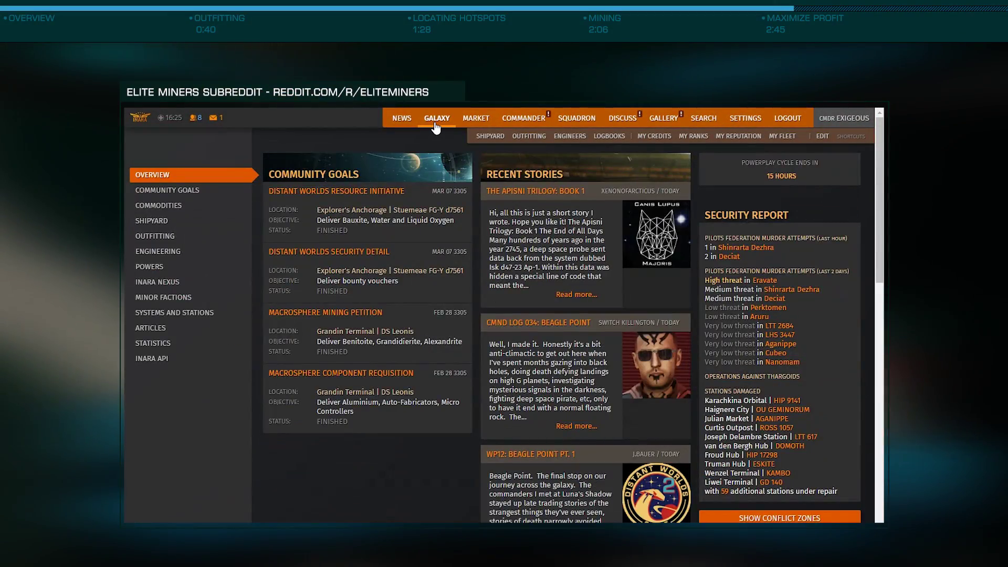
pyautogui.click(175, 207)
pyautogui.scroll(-5, 285, 357)
pyautogui.scroll(-3, 285, 357)
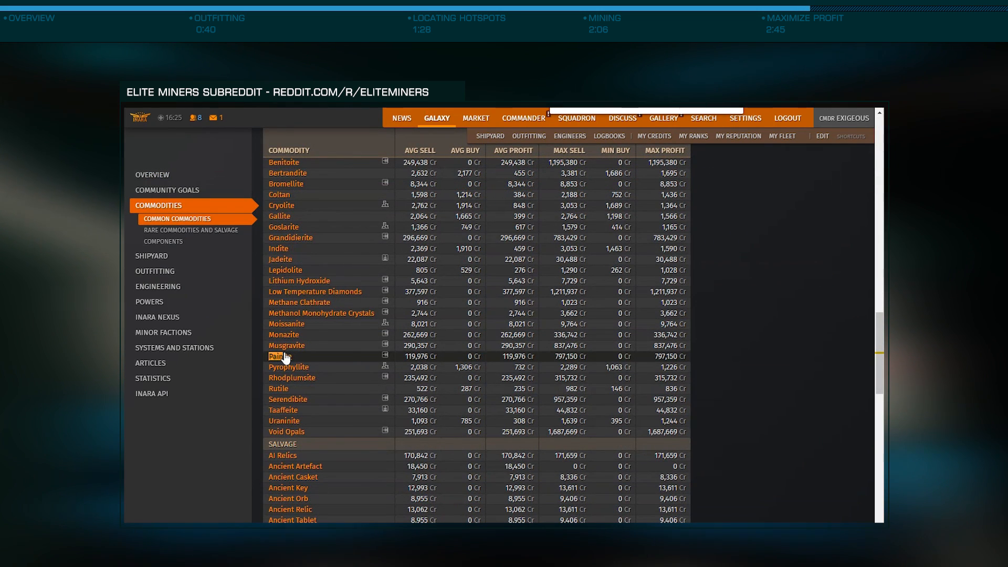
pyautogui.click(285, 357)
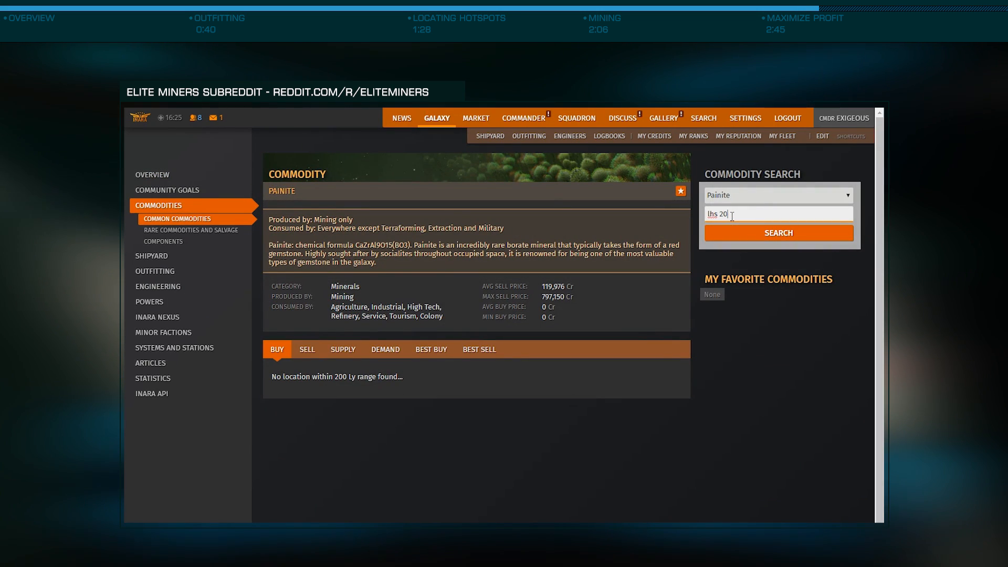
# - Search Painite sell prices near the LHS 20 star system to list best sell stations
pyautogui.click(744, 228)
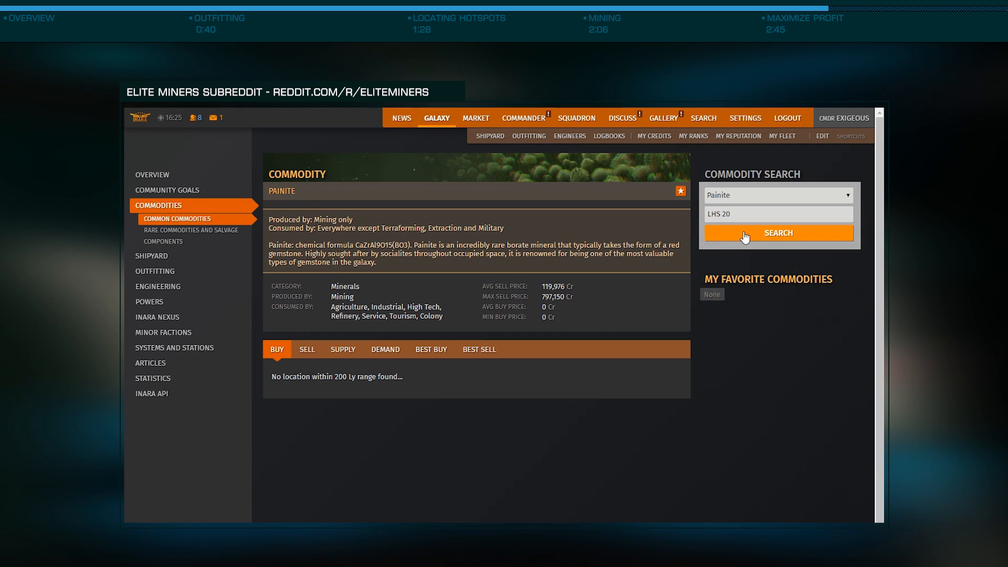
pyautogui.click(477, 352)
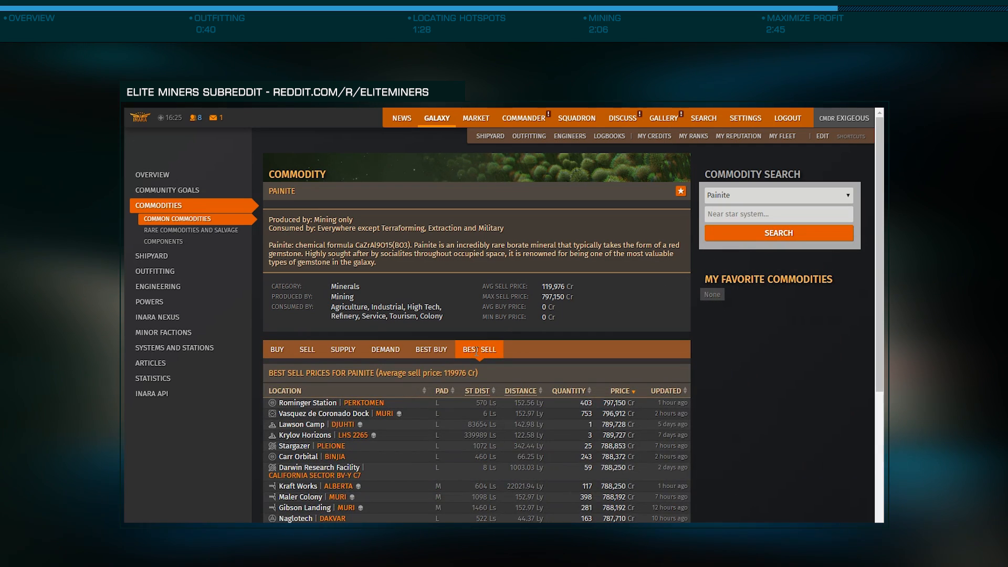